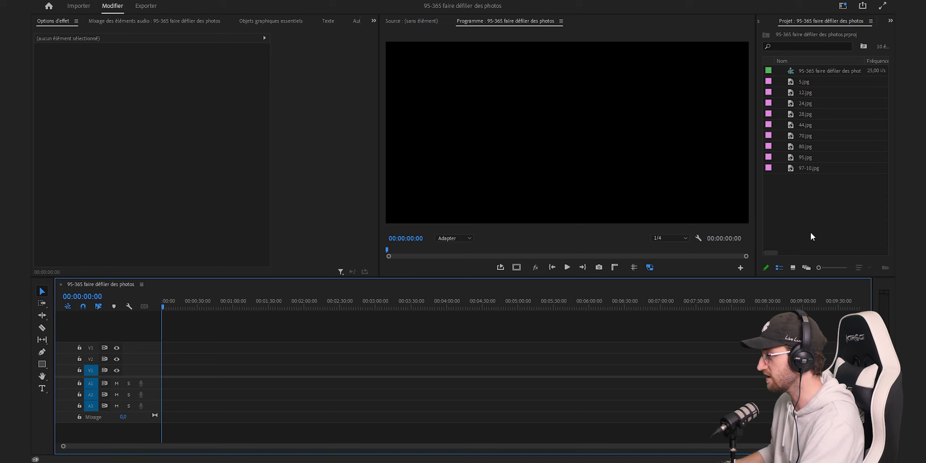
Step: Create a sequence with a frame size of 1920 by 12000 pixels at 25 frames per second
right_click(810, 210)
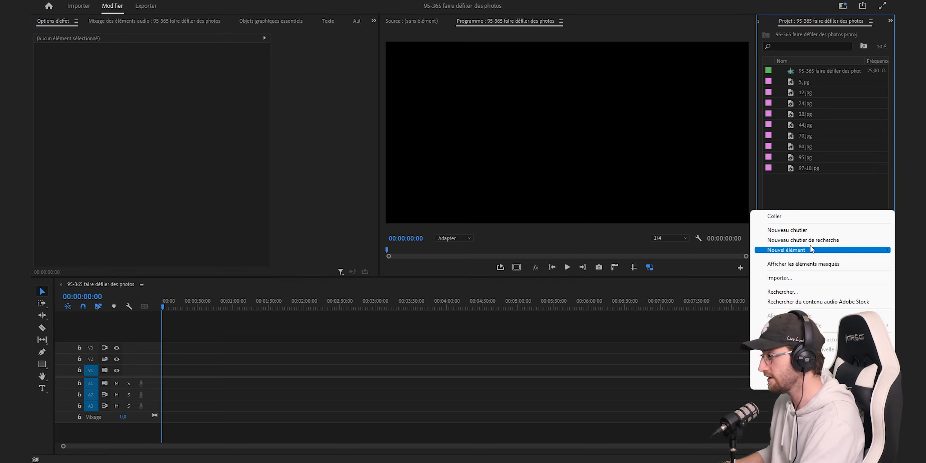
mouse_move(811, 250)
click(714, 250)
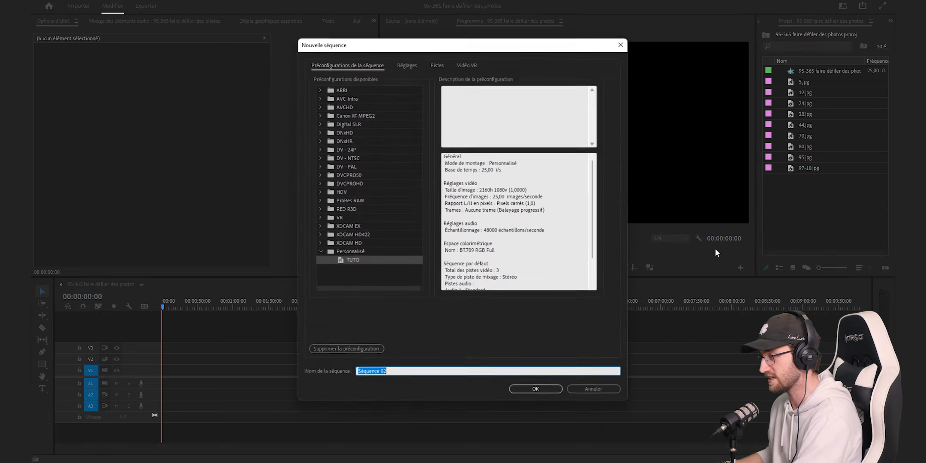
click(410, 63)
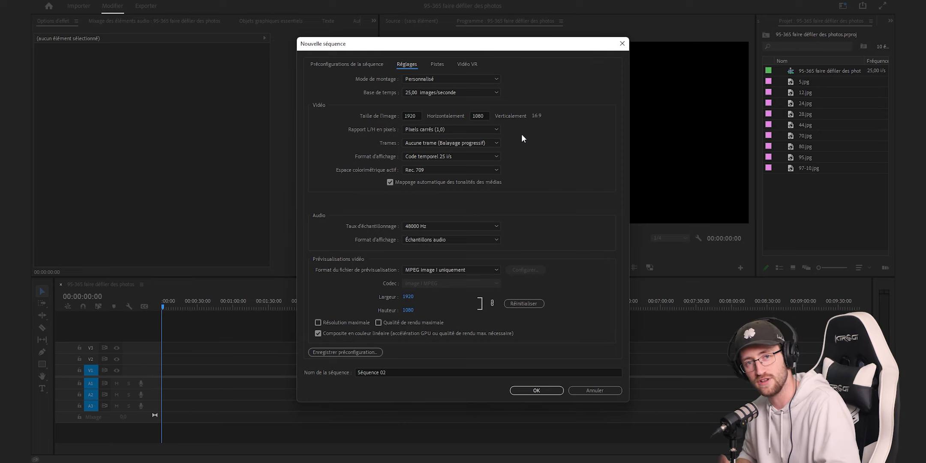
click(479, 116)
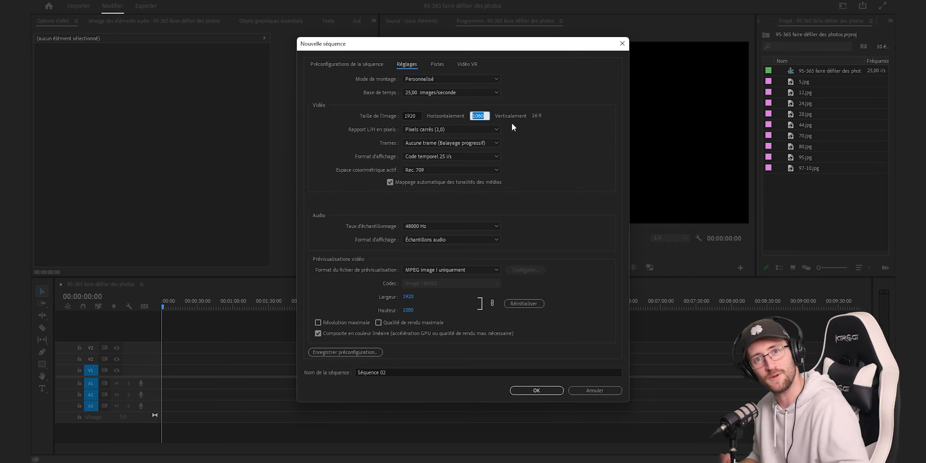
text(12000)
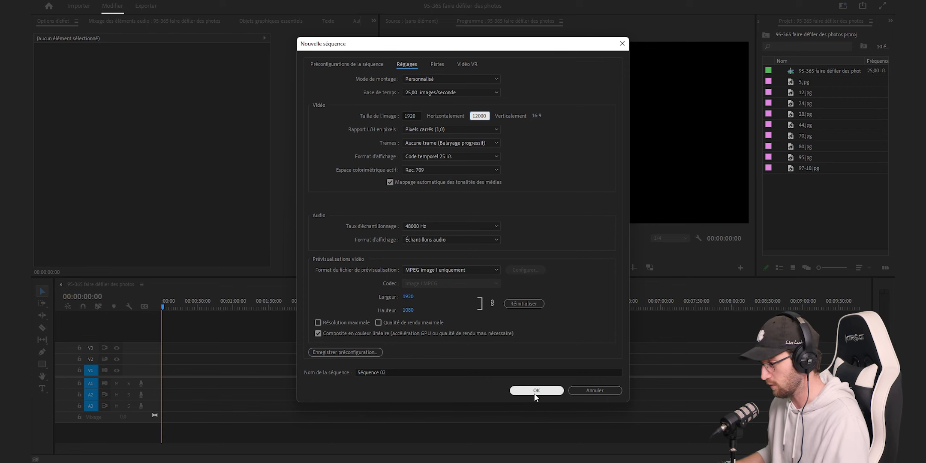
click(535, 395)
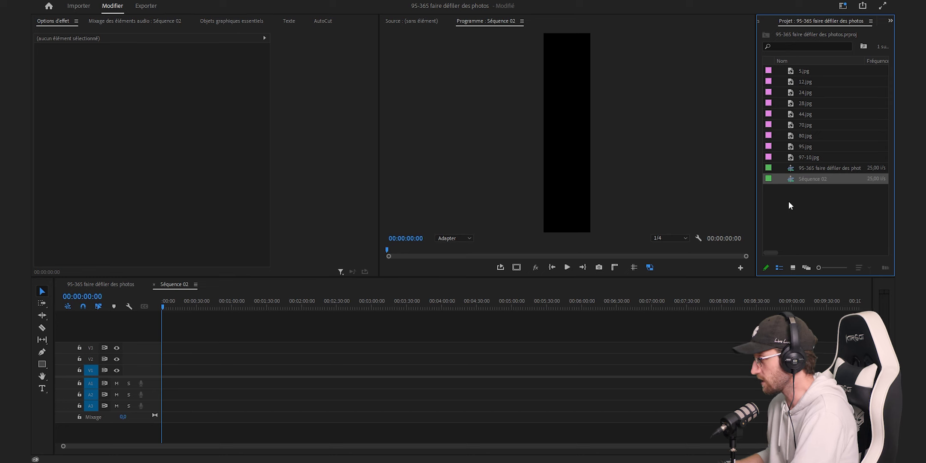
Step: Create a light grey-blue colour matte (e4e8f2) of 1920 by 8192 pixels, keeping the name Cache couleur
right_click(789, 204)
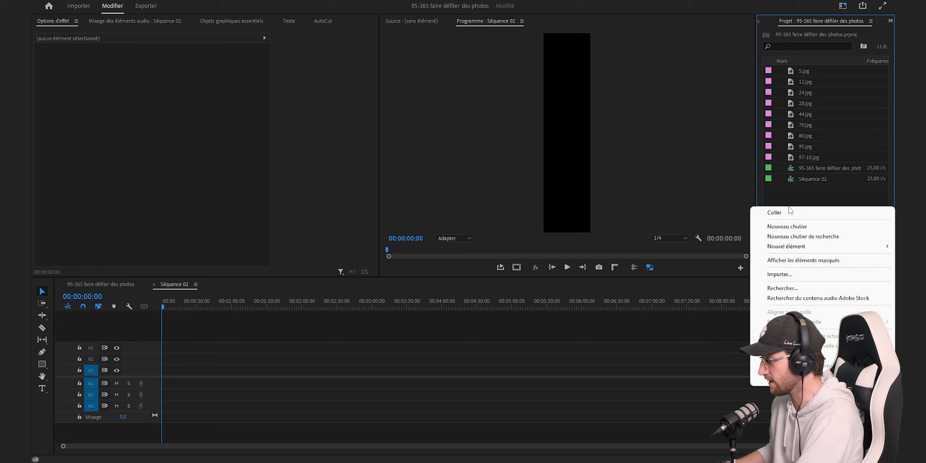
mouse_move(805, 252)
click(694, 305)
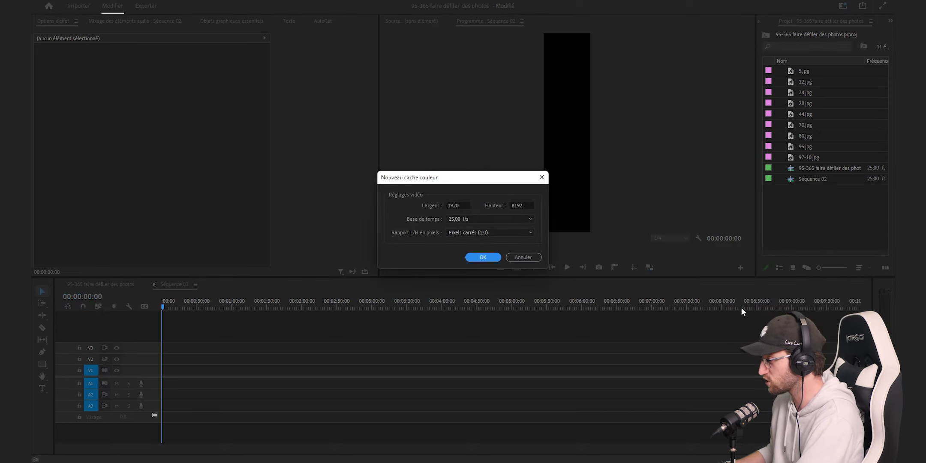
click(484, 257)
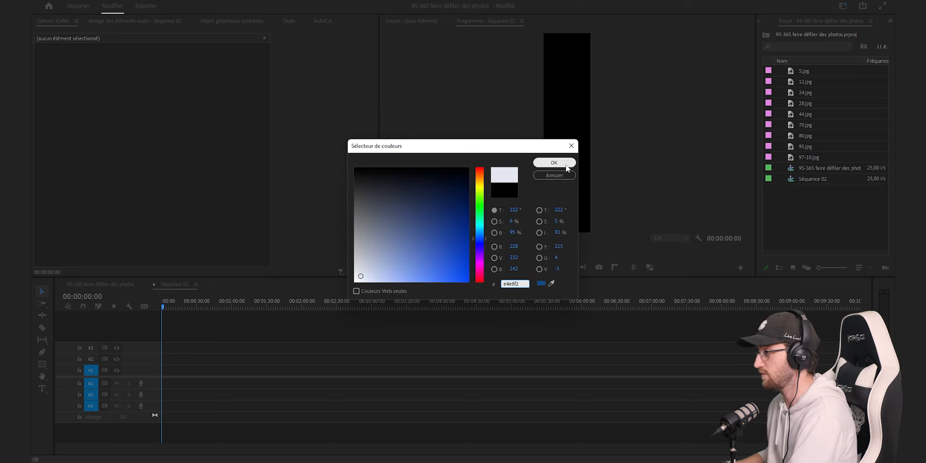
click(566, 164)
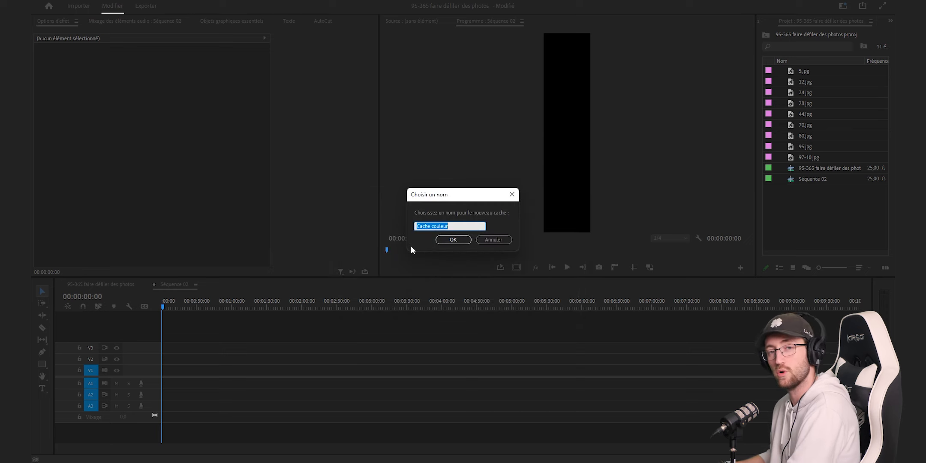
click(459, 242)
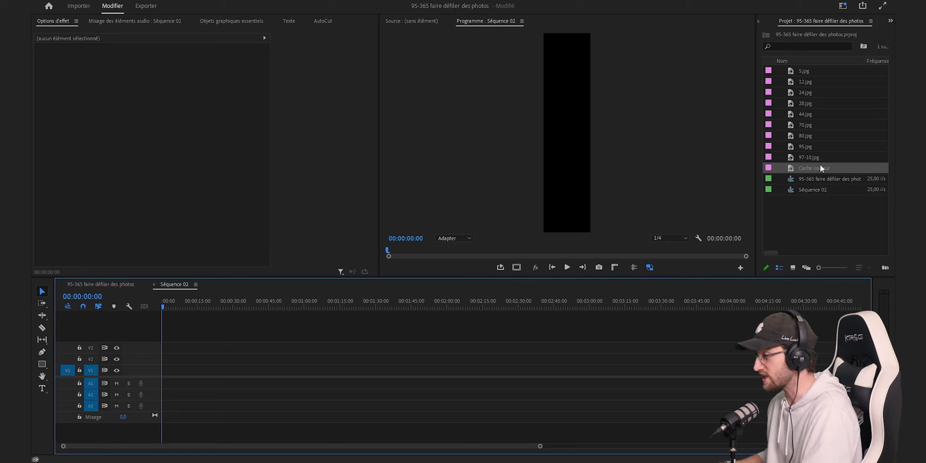
Step: Place the colour matte at the start of track V1 and set the program monitor's zoom to 25 %
drag(791, 167, 167, 370)
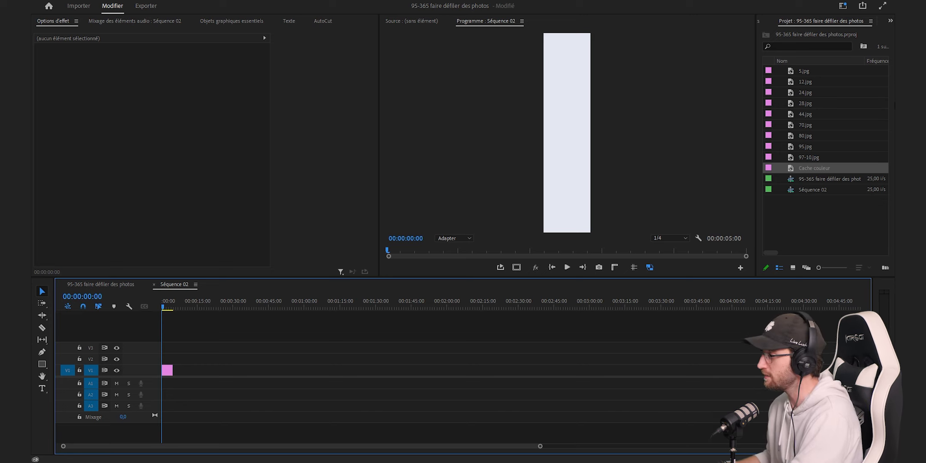
click(455, 240)
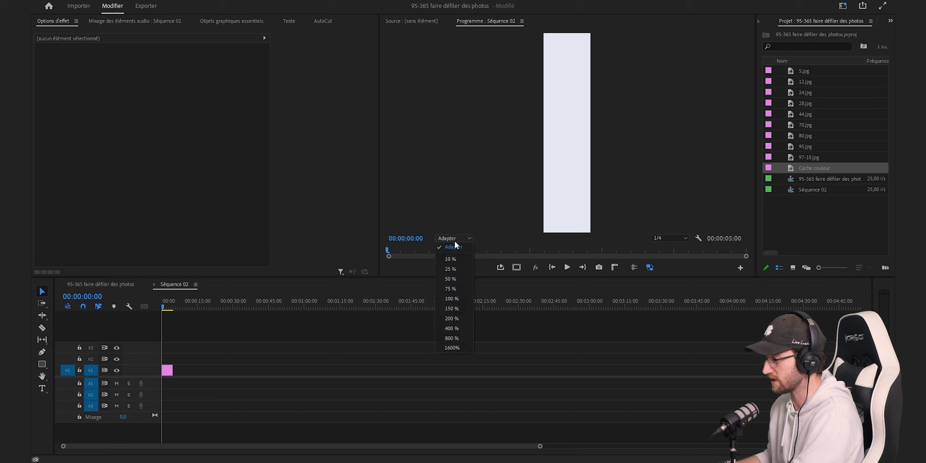
click(453, 280)
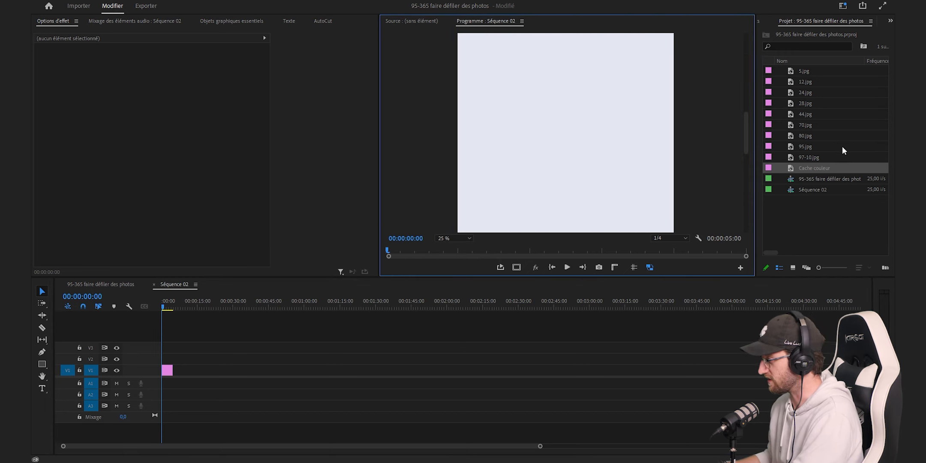
Step: Stack 5, 12, 24, 28, 44, 95 and 70.jpg on separate tracks above the matte at 90 % scale, spaced evenly in a vertical column
drag(806, 73, 171, 368)
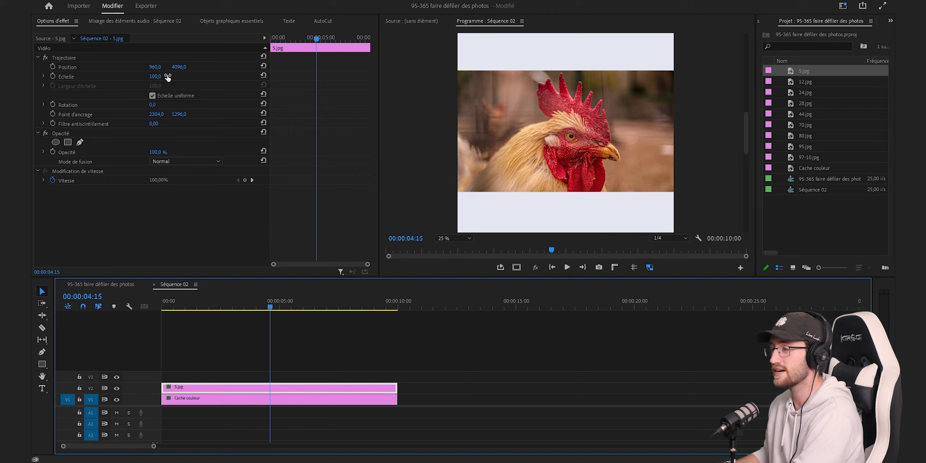
click(166, 76)
text(90)
key(Return)
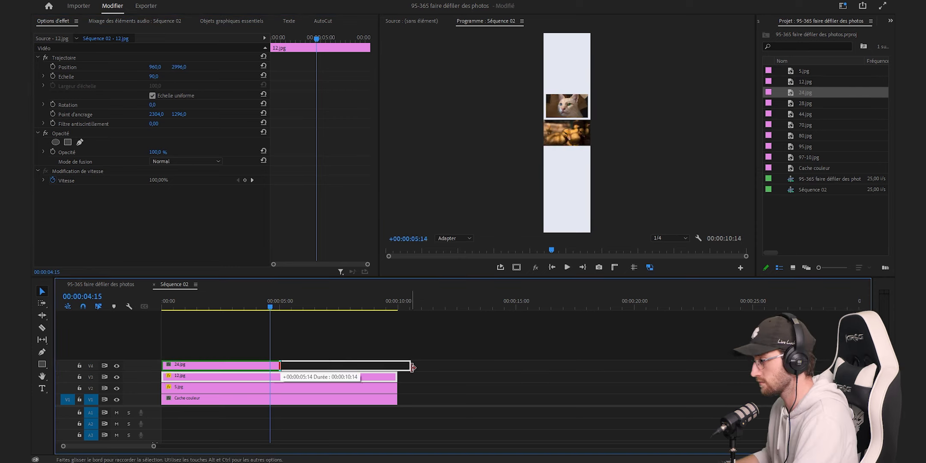
drag(805, 114, 279, 368)
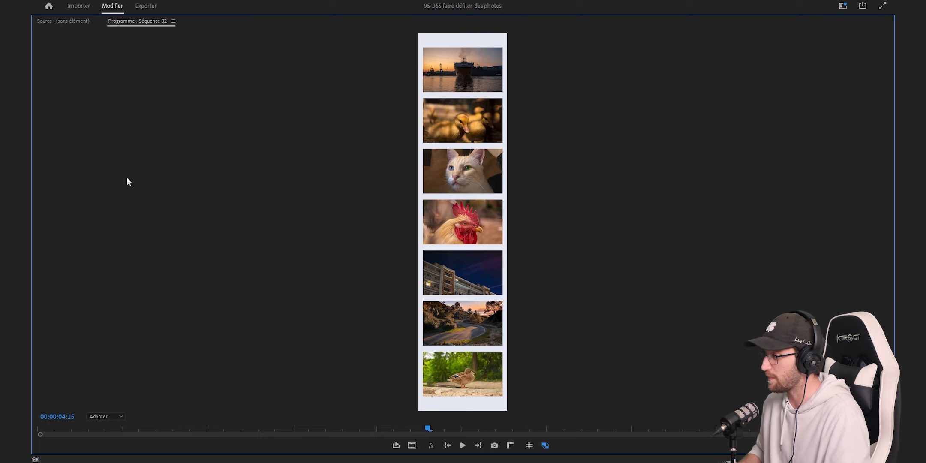
key(grave)
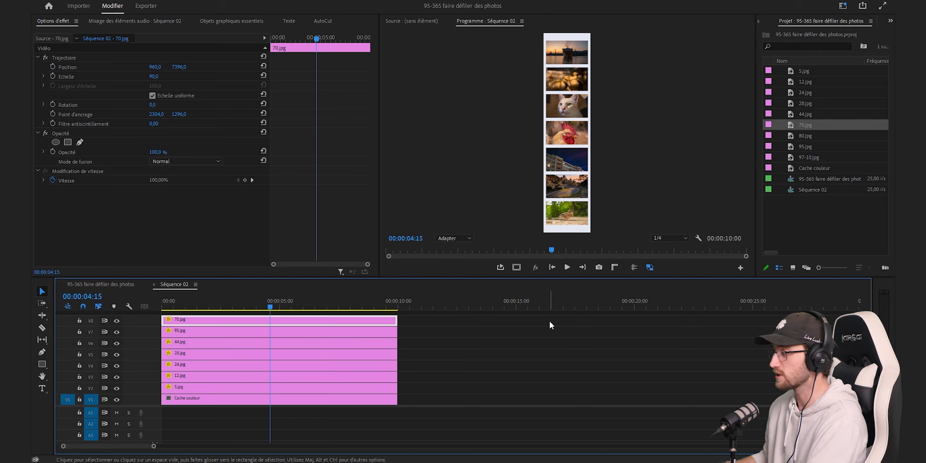
Step: Create a 1920 by 1080 sequence at 25 frames per second and nest Séquence 02 at its start on V1
right_click(813, 232)
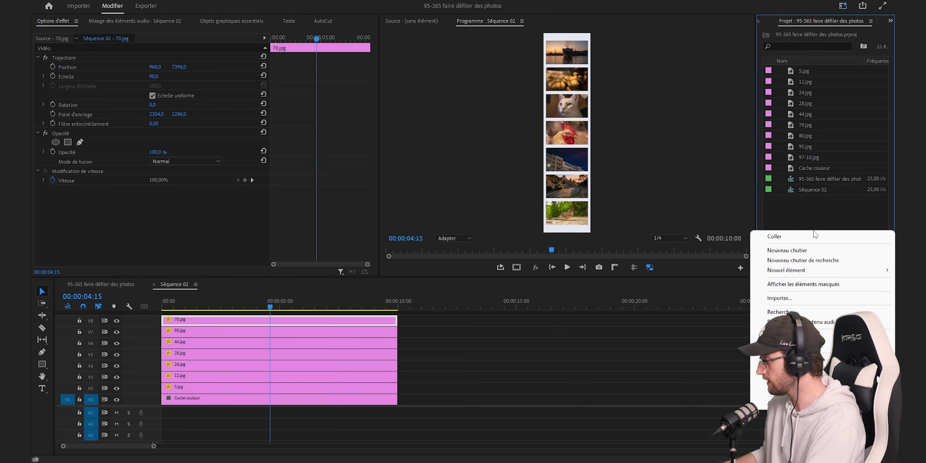
mouse_move(815, 270)
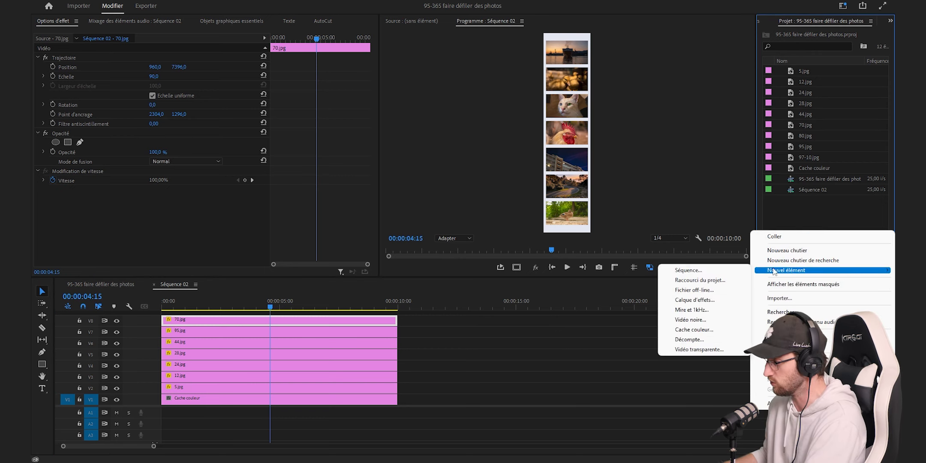
click(715, 272)
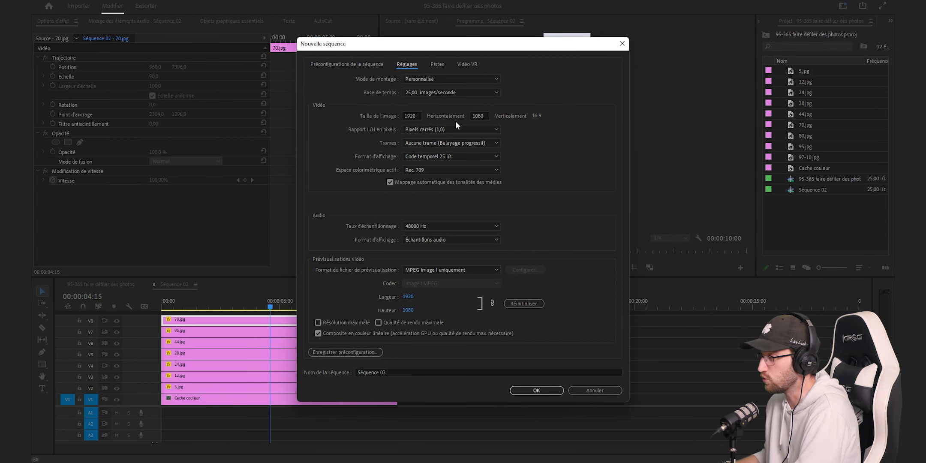
click(535, 390)
drag(808, 189, 165, 377)
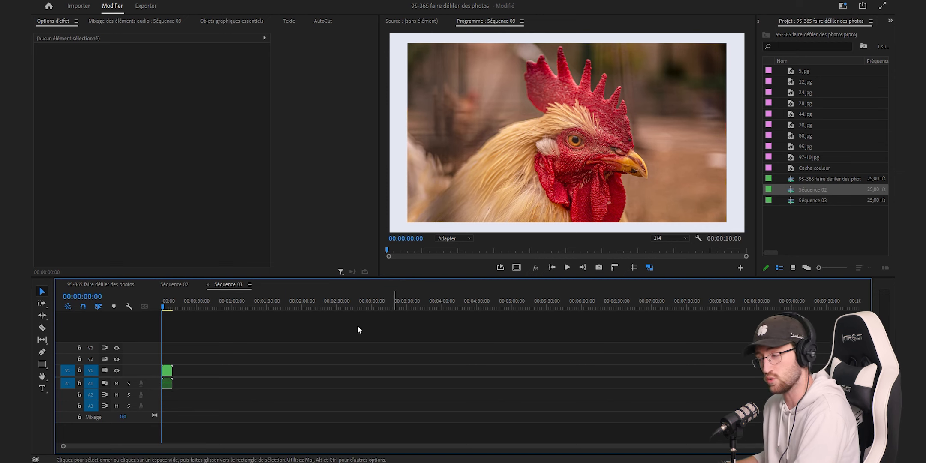
Step: Open the nested Séquence 02 and extend the matte and all photo clips together to about 1 minute 51 seconds
double_click(168, 369)
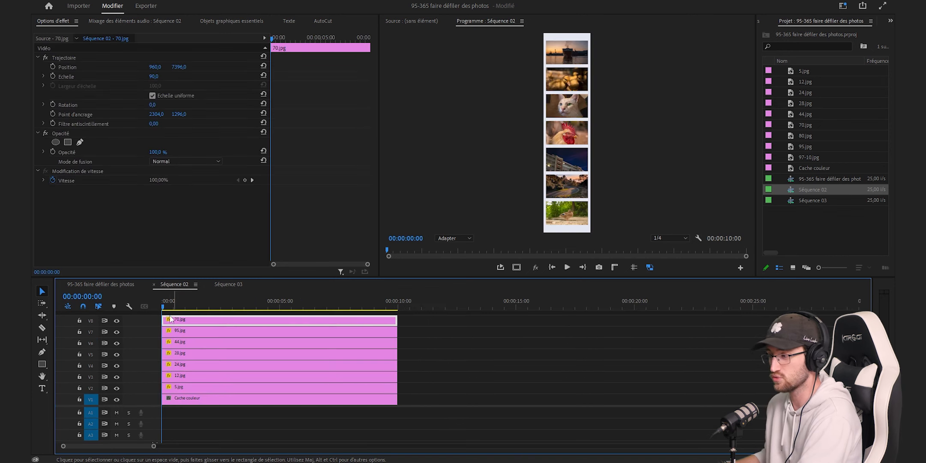
drag(410, 321, 367, 414)
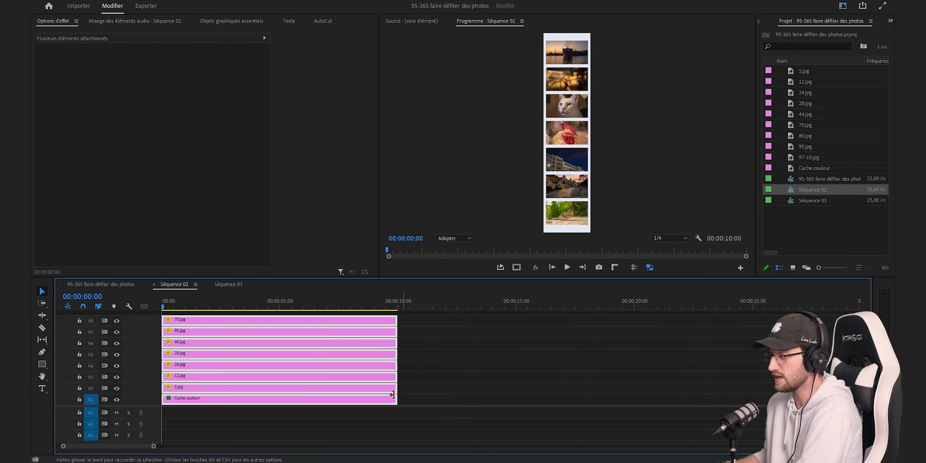
drag(154, 446, 314, 446)
drag(218, 388, 808, 388)
click(837, 338)
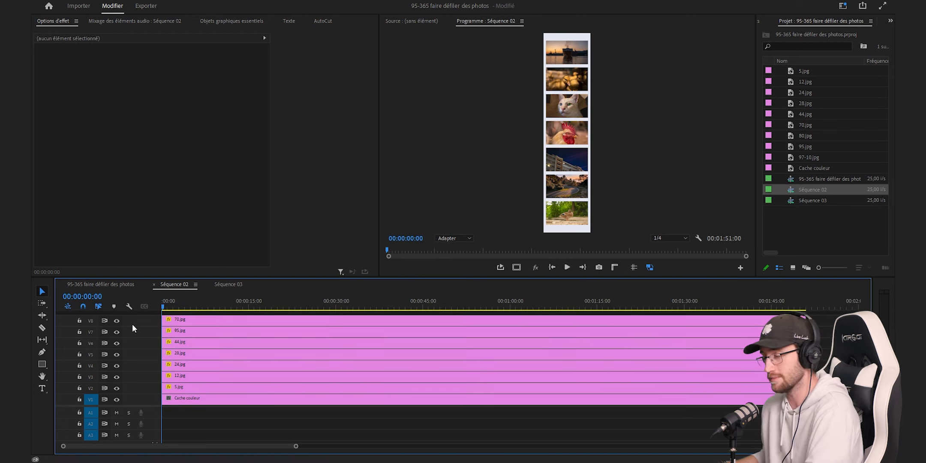
Step: In Séquence 03, keyframe the nested clip's vertical position from 3840 at the start to -2760 near its end, and preview the scroll
click(228, 282)
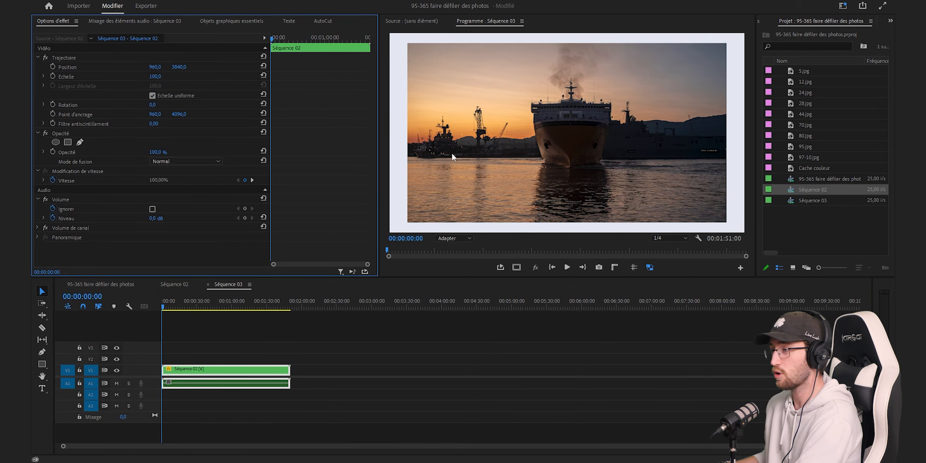
click(51, 67)
click(277, 35)
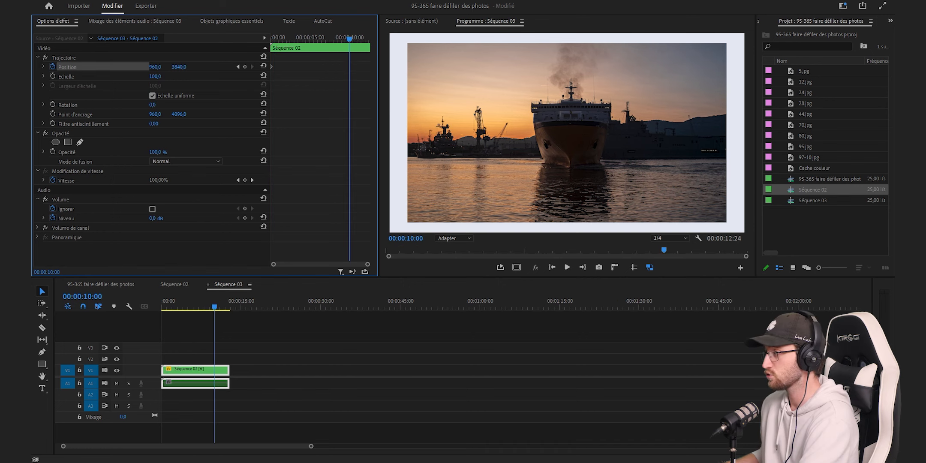
drag(178, 67, 33, 66)
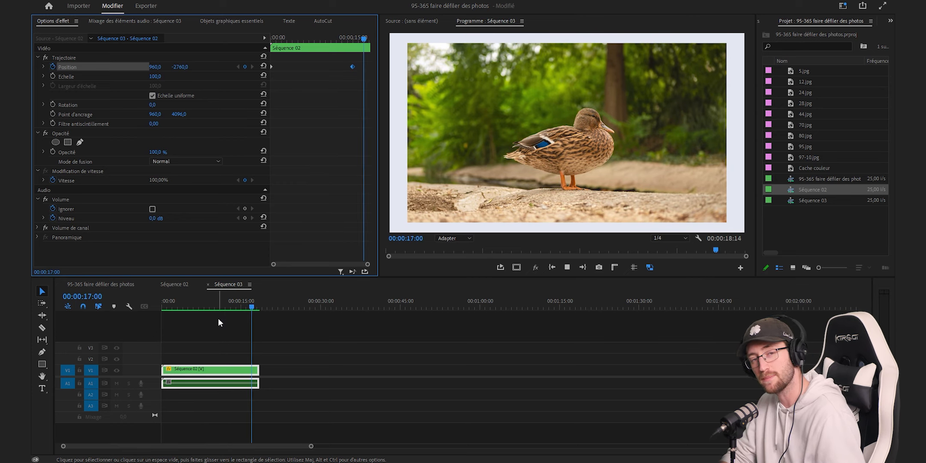
key(space)
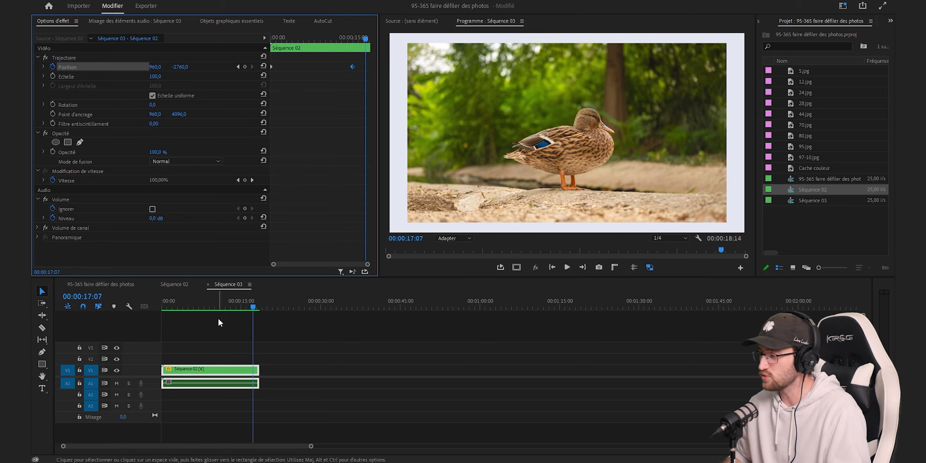